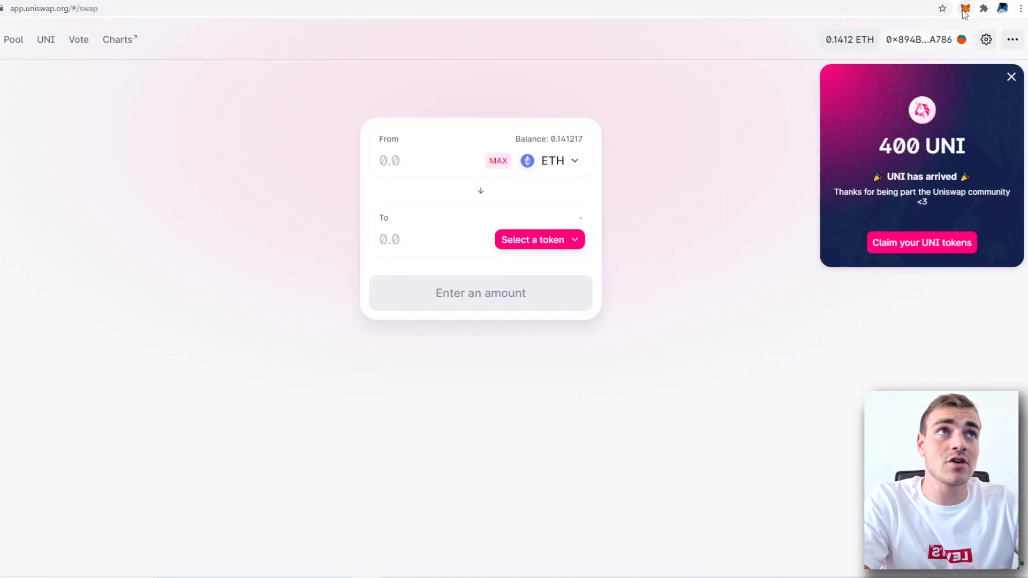
Check the connected MetaMask account's balance and the UNI amount offered for claiming
click(964, 10)
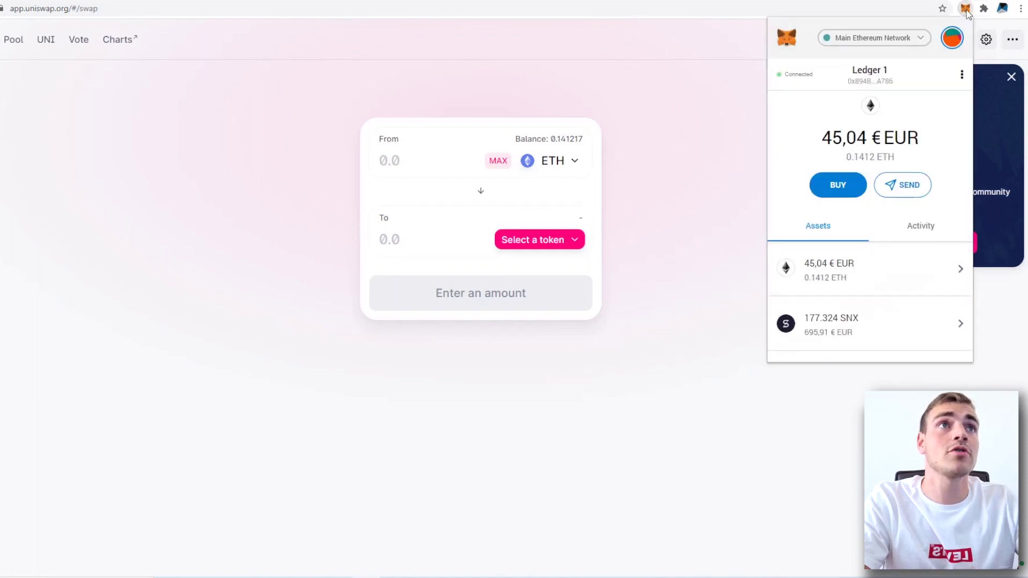
click(966, 10)
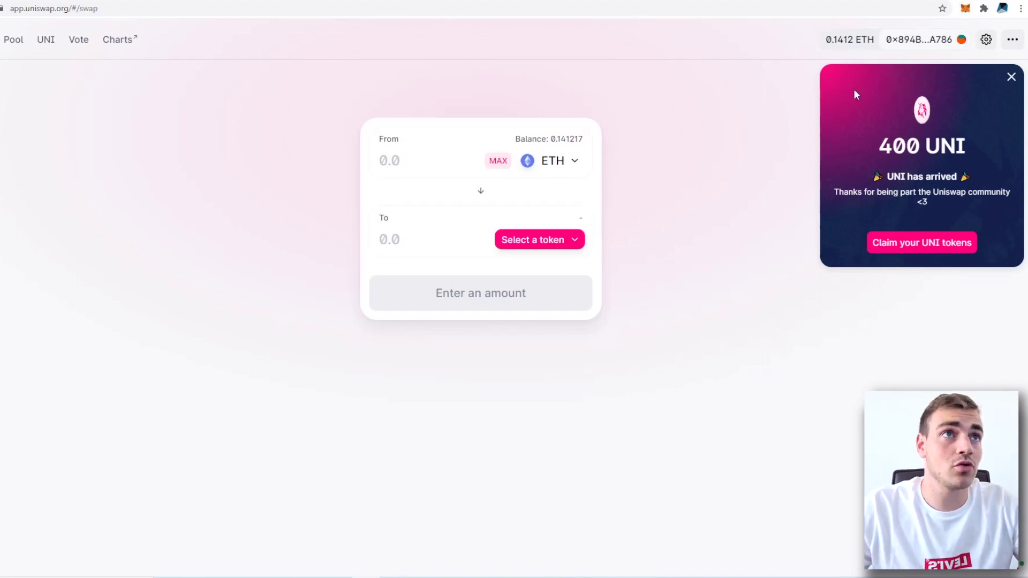
drag(888, 147, 967, 146)
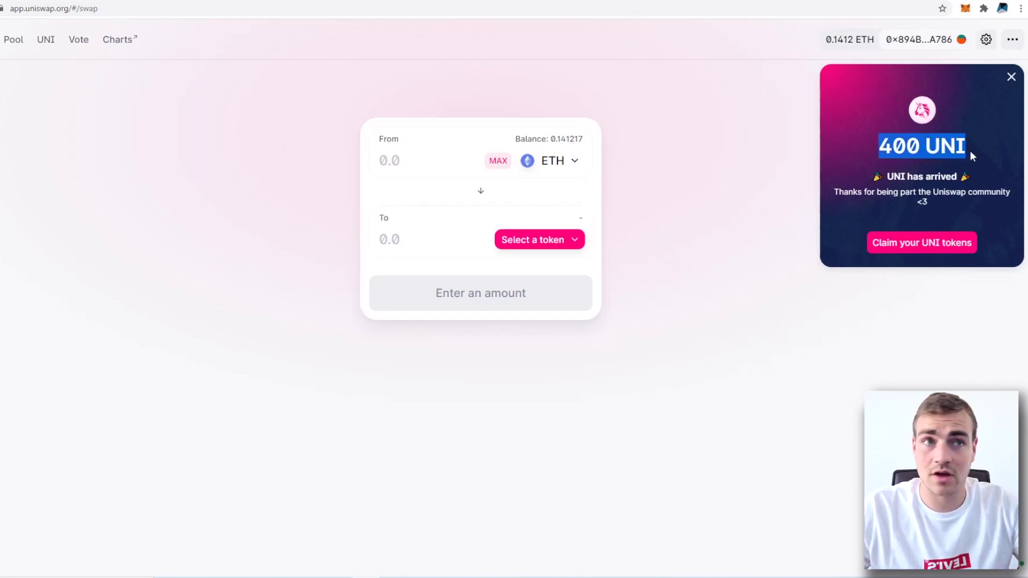
Look at the form for claiming UNI to a specified wallet address, and close it without filling it in
click(1012, 40)
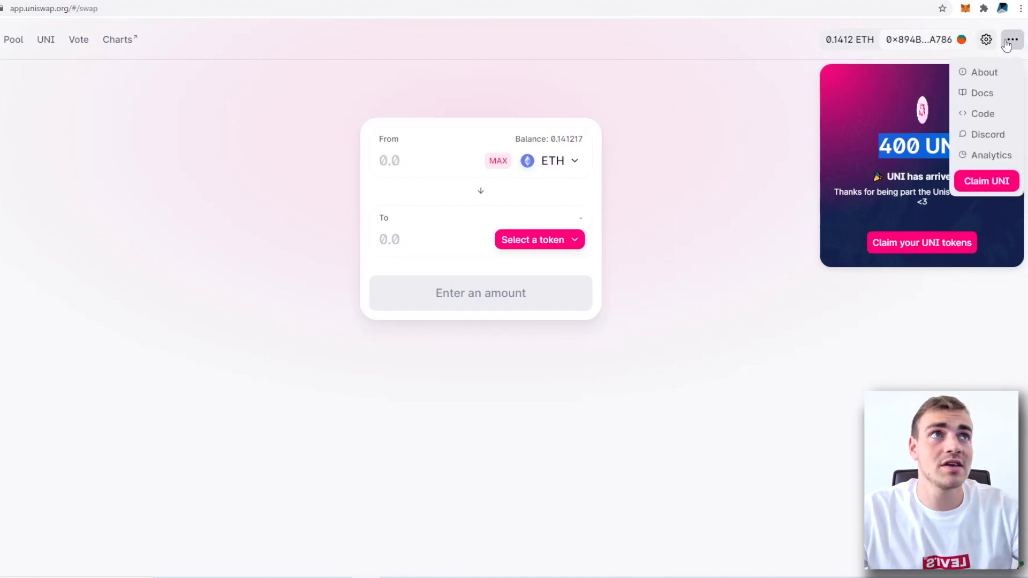
click(984, 185)
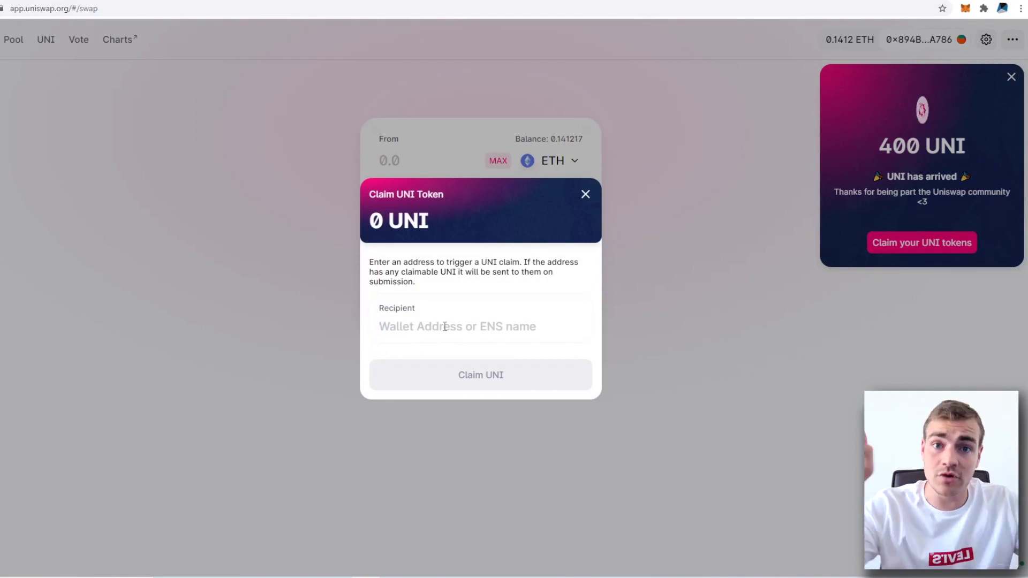
click(584, 196)
Start the claim of 400 UNI for the connected account and bring the MetaMask notification fully into view
click(928, 244)
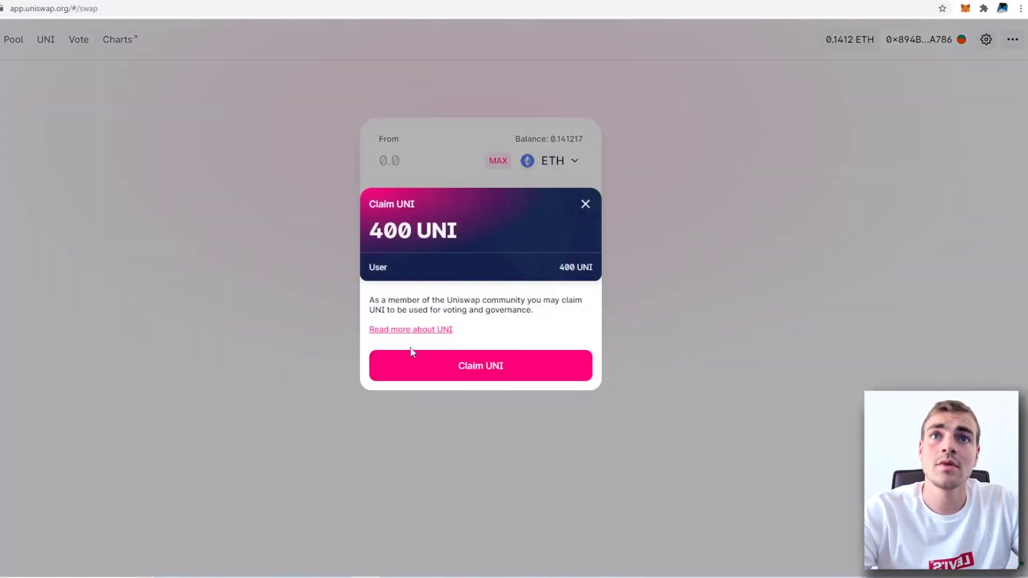
click(499, 377)
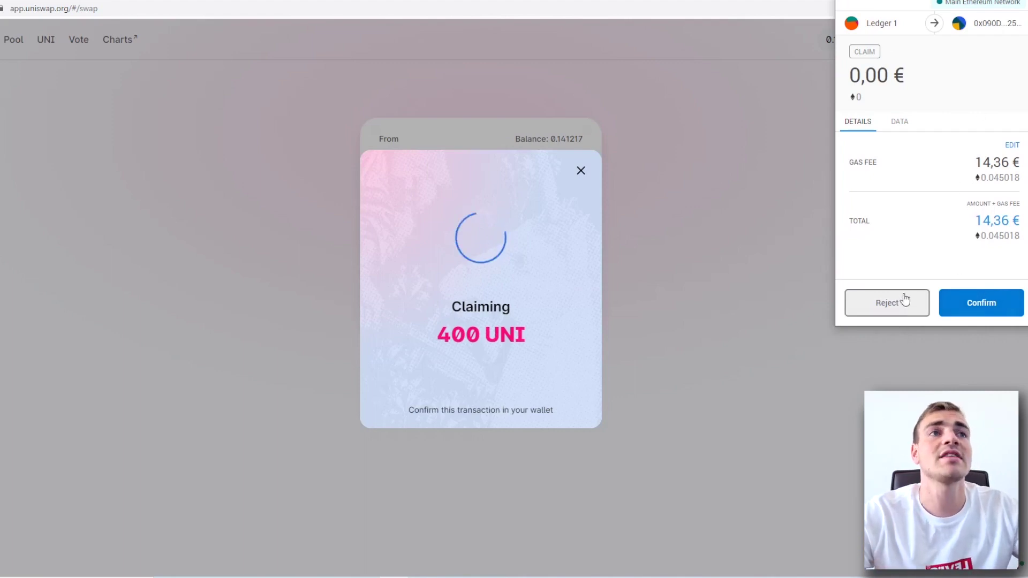
drag(932, 0, 788, 138)
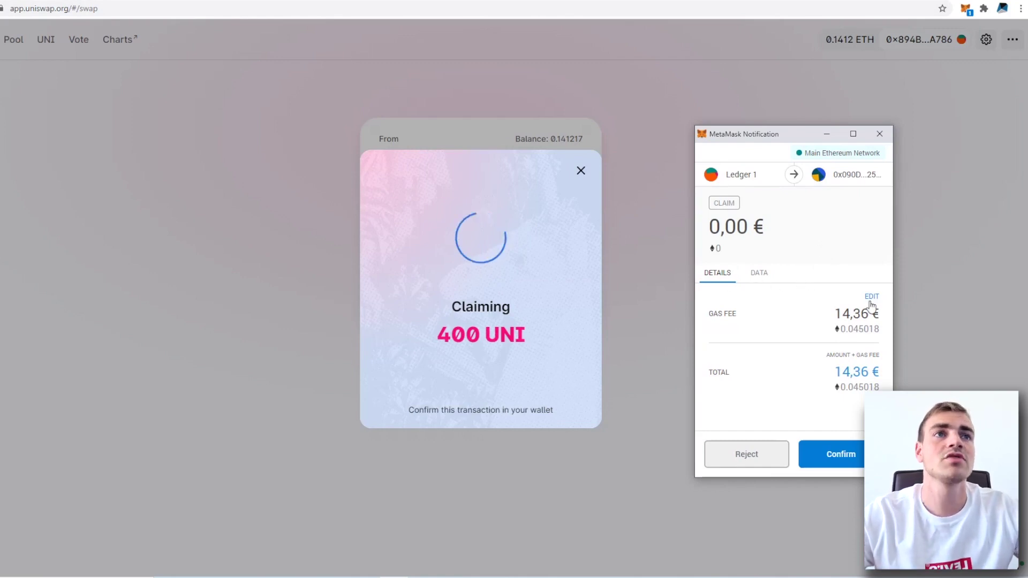
Search the web for "ERC20 explorer", open the Etherscan result and go to its Ethereum Gas Tracker
text(ERC20 expl)
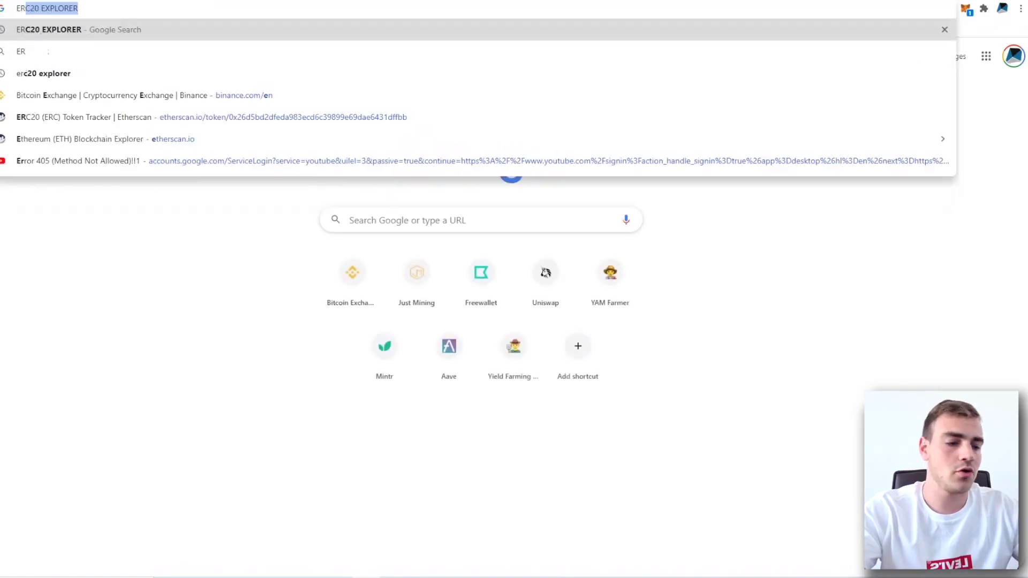
key(Return)
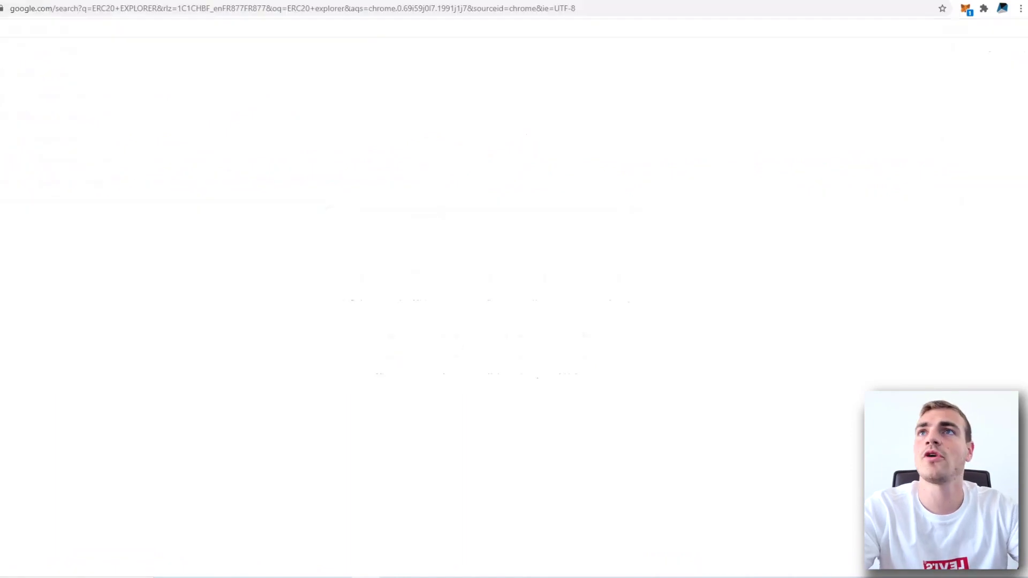
click(83, 141)
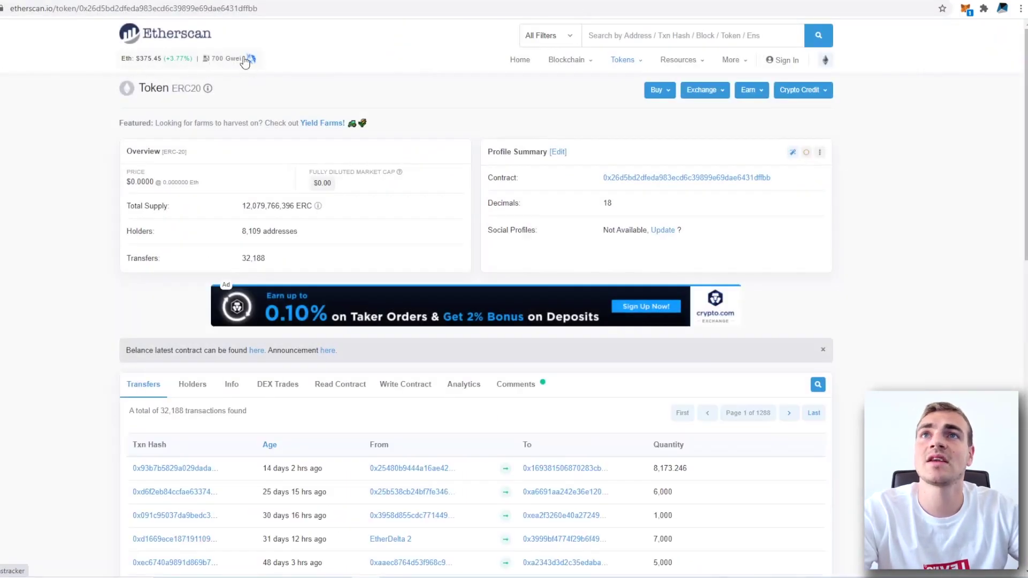
click(218, 60)
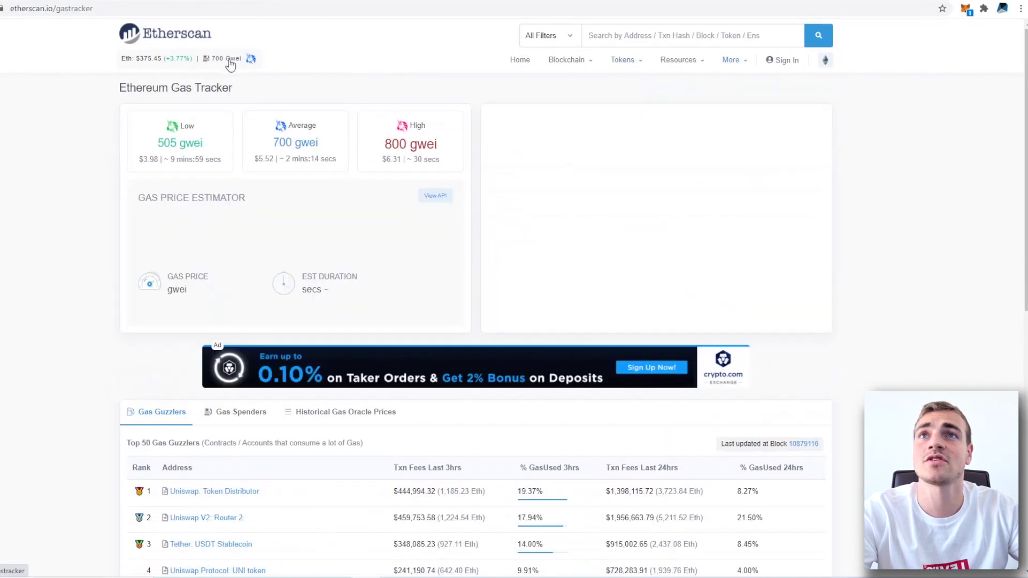
Examine the high and average gas prices on the Ethereum Gas Tracker
drag(410, 139, 382, 145)
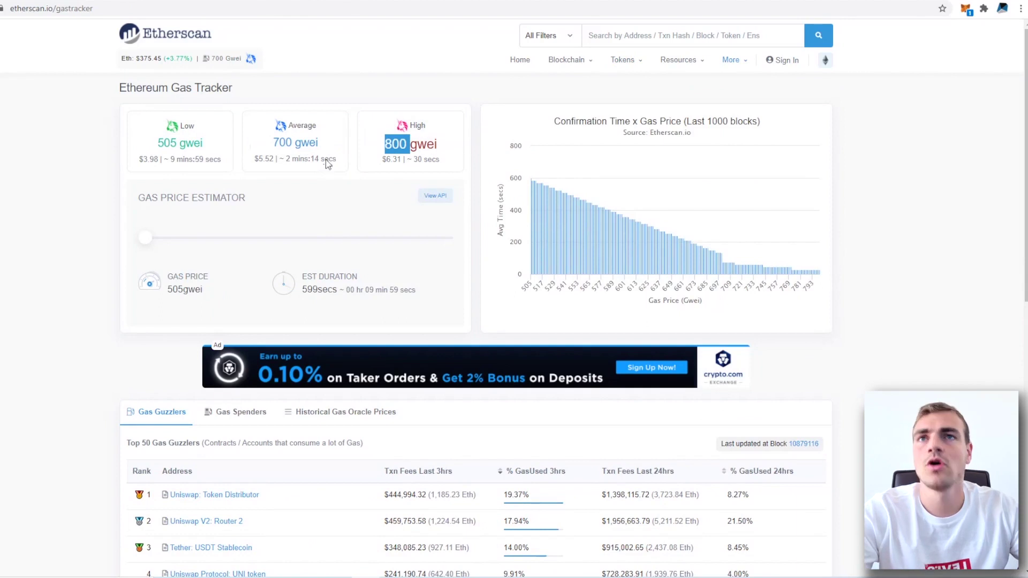
drag(268, 144, 337, 141)
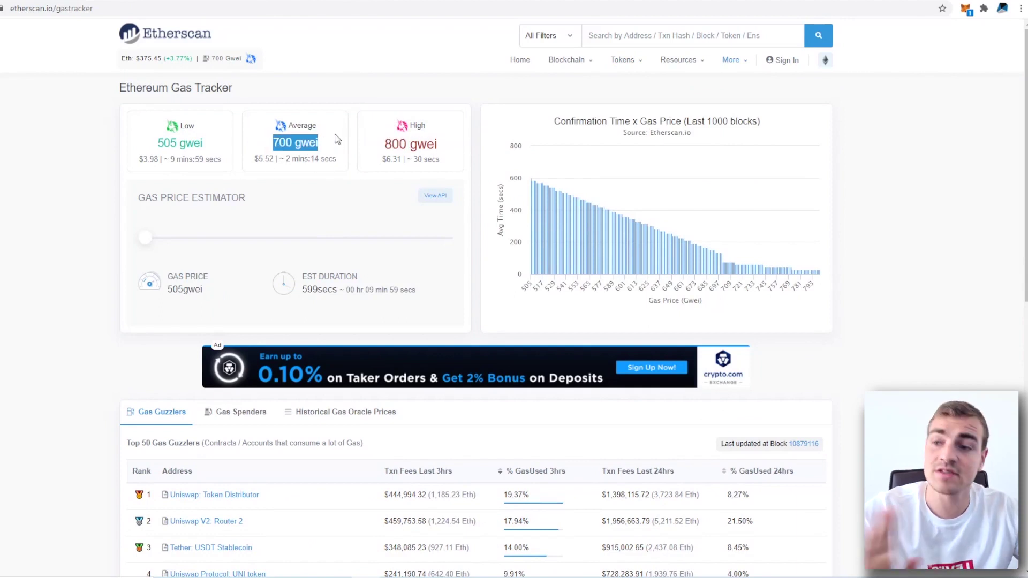
click(358, 146)
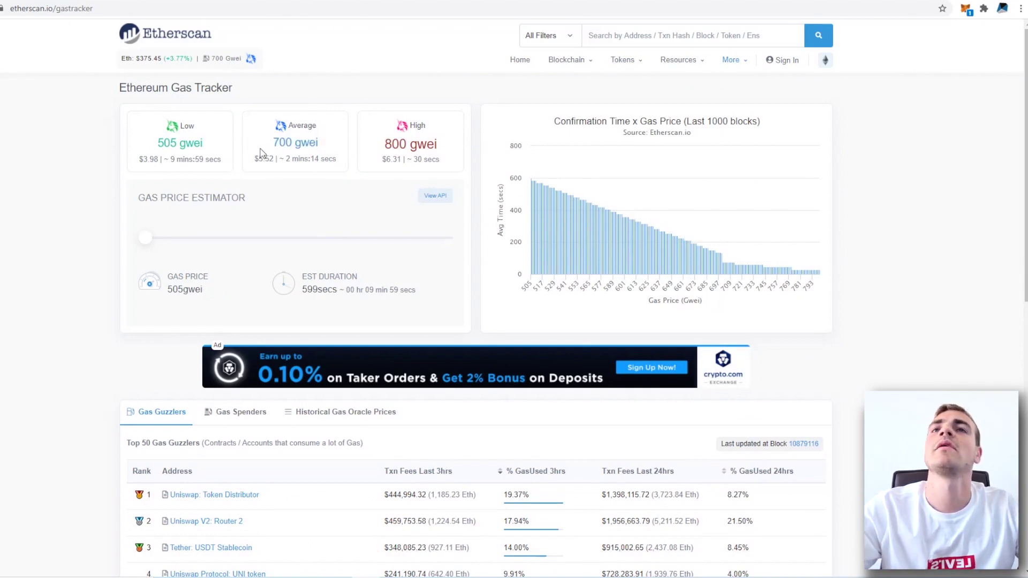
drag(269, 144, 327, 148)
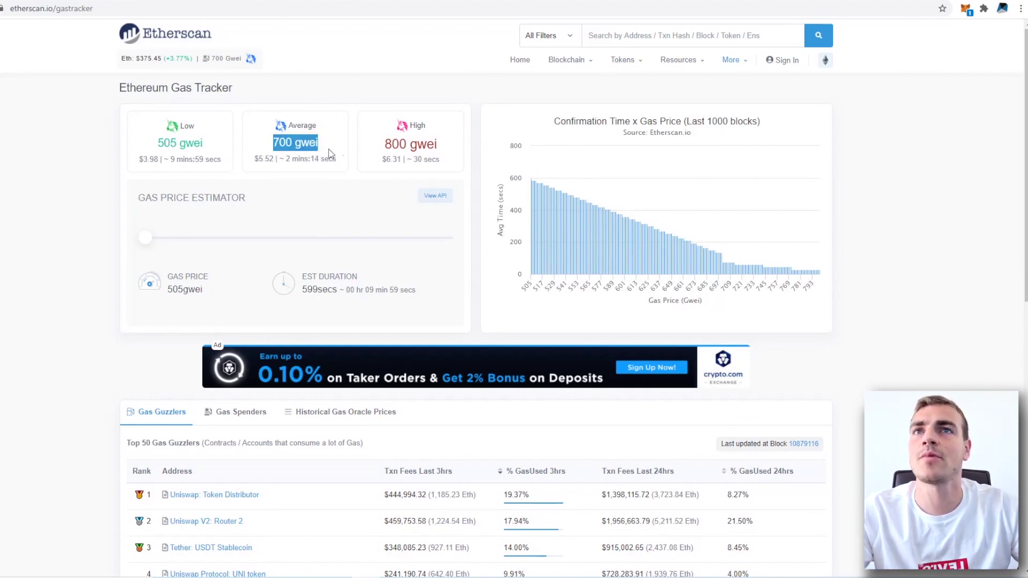
Return to Uniswap and set the gas price of the pending MetaMask claim transaction to 800 GWEI, saving the custom gas settings
click(83, 49)
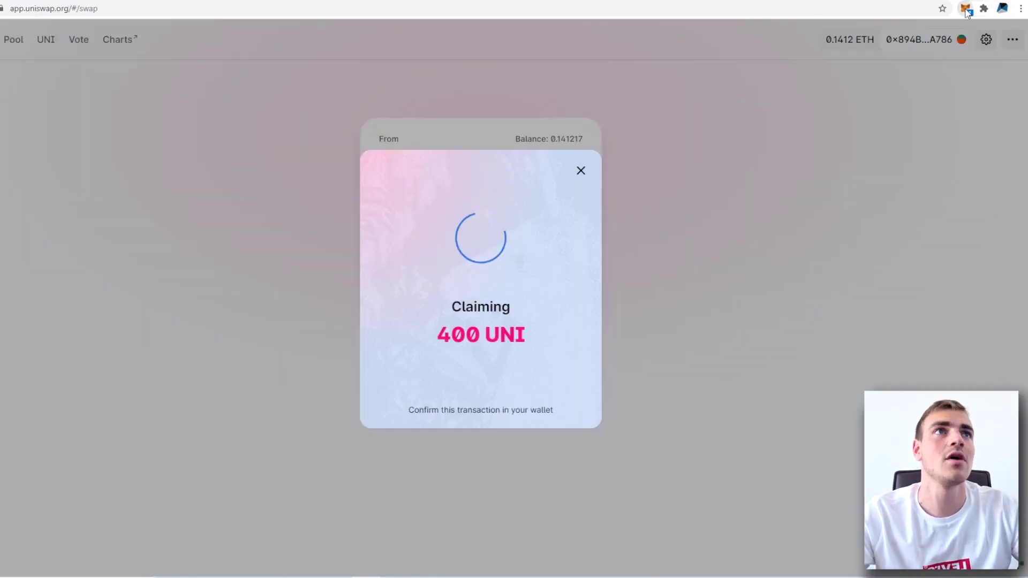
click(966, 9)
click(955, 174)
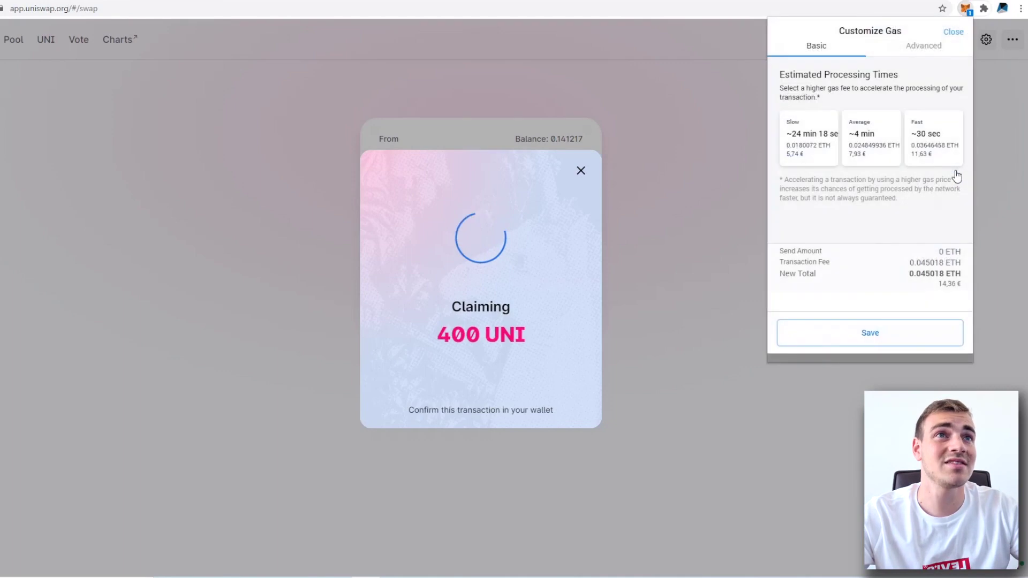
click(924, 47)
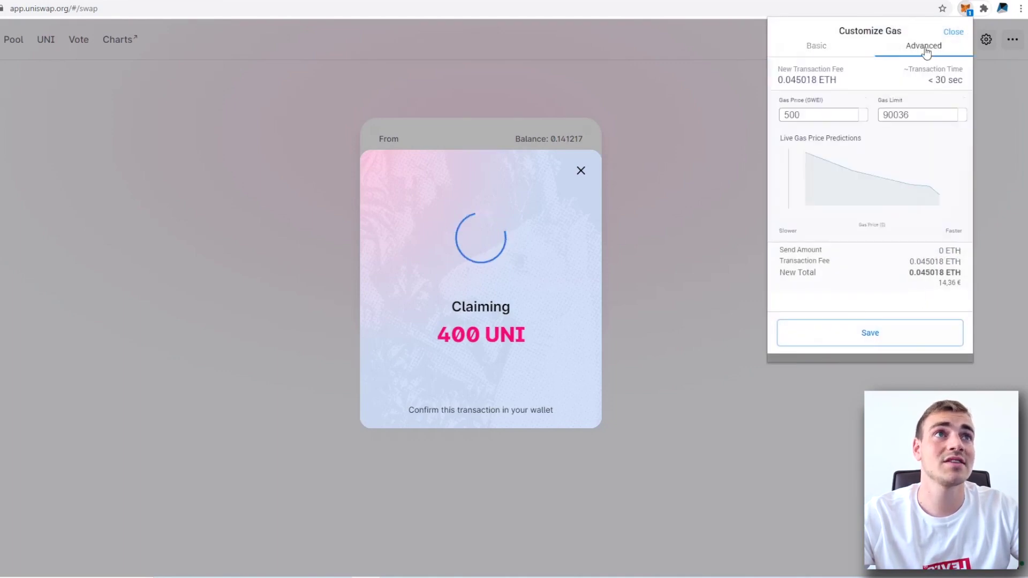
key(Tab)
text(800)
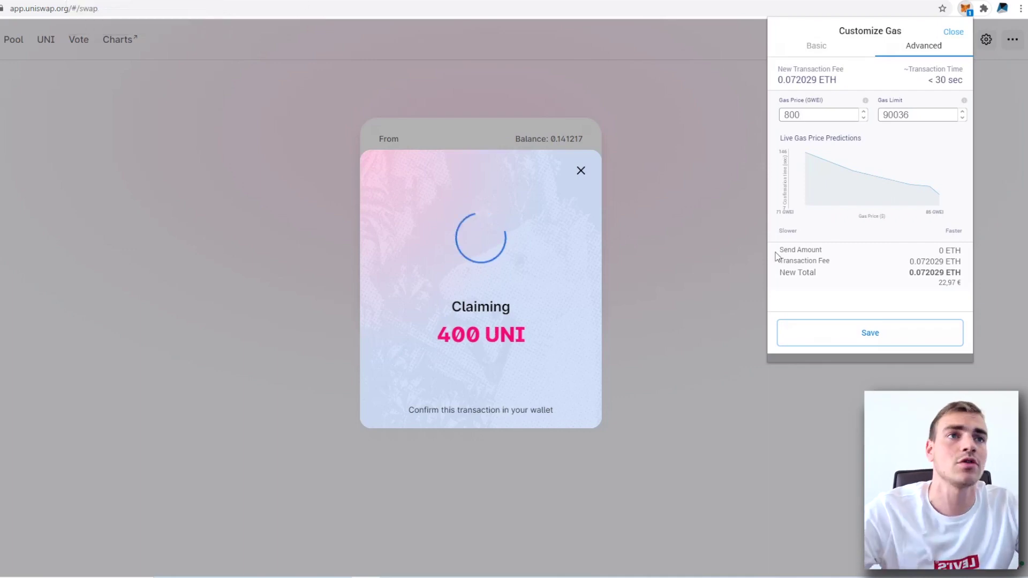
click(886, 336)
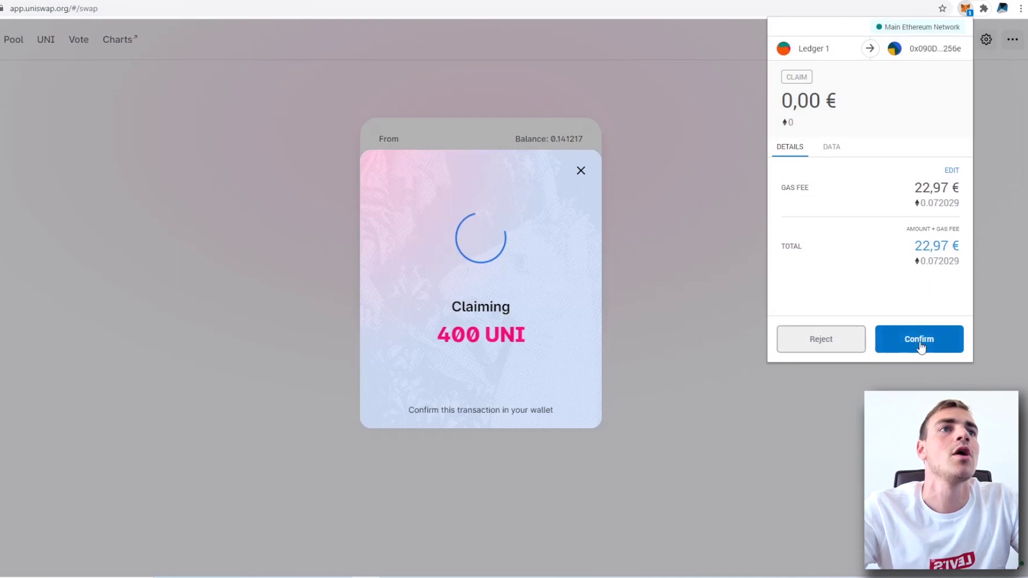
Confirm the UNI claim in MetaMask, view its transaction on Etherscan and dismiss the completed claim dialog
click(920, 347)
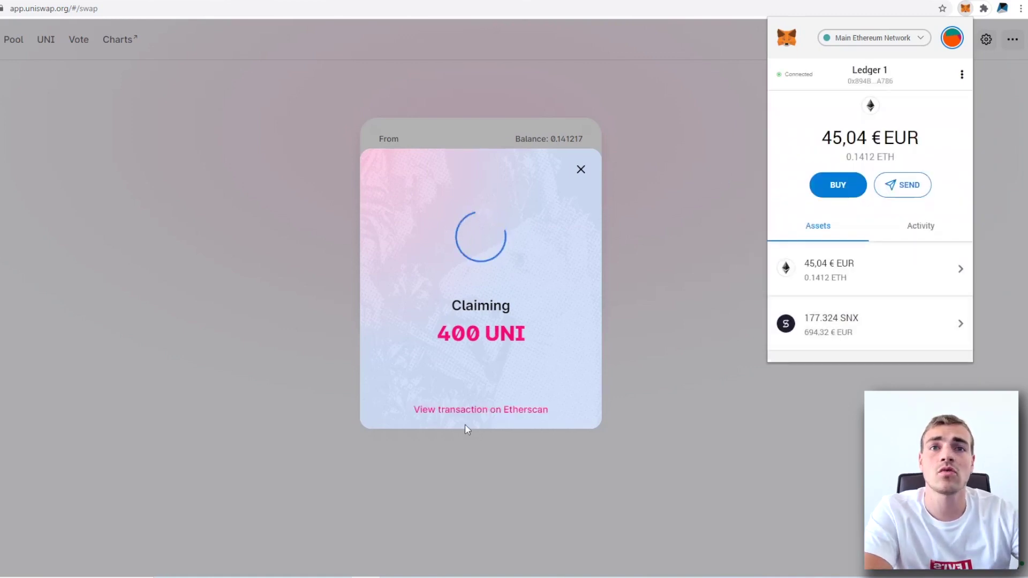
click(449, 414)
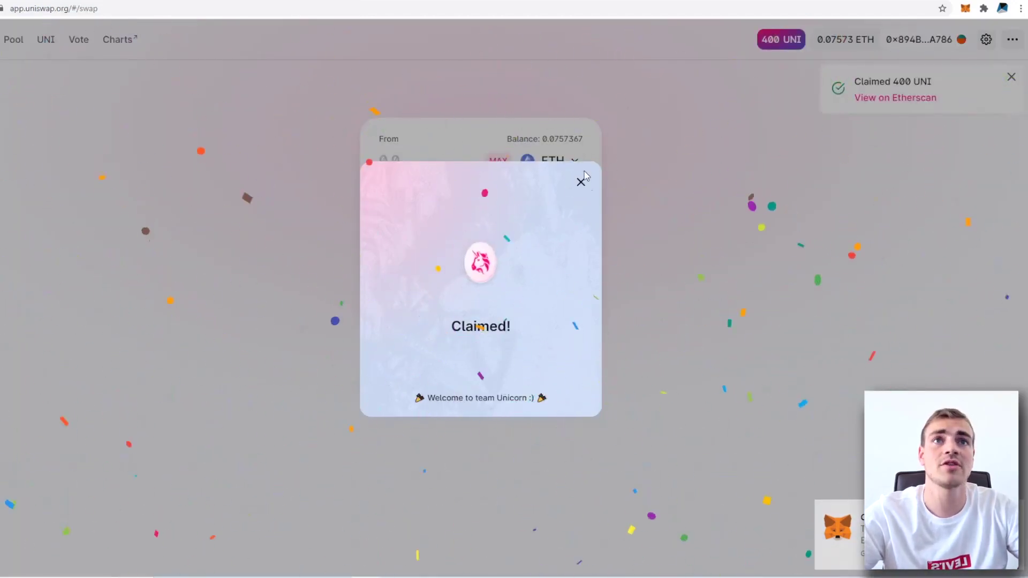
click(580, 184)
Set up a swap from UNI to ETH using the maximum balance of 400 UNI
click(553, 161)
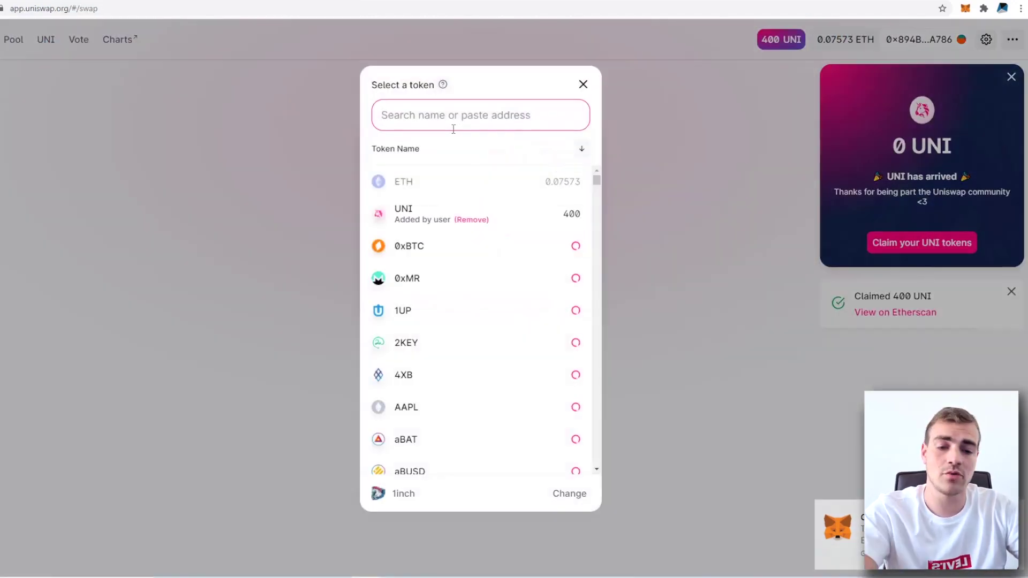
text(uni)
click(532, 187)
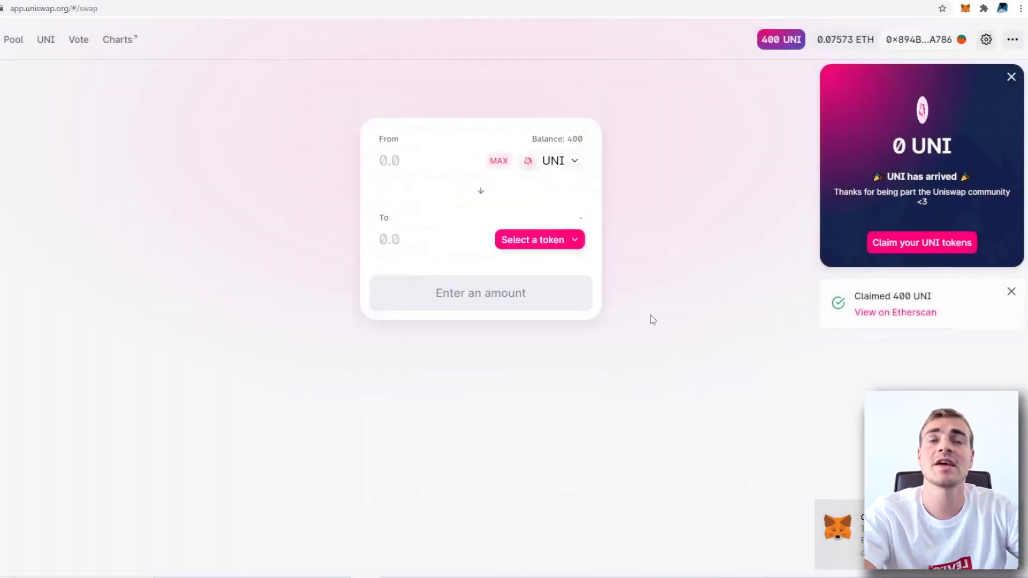
click(547, 239)
text(eth)
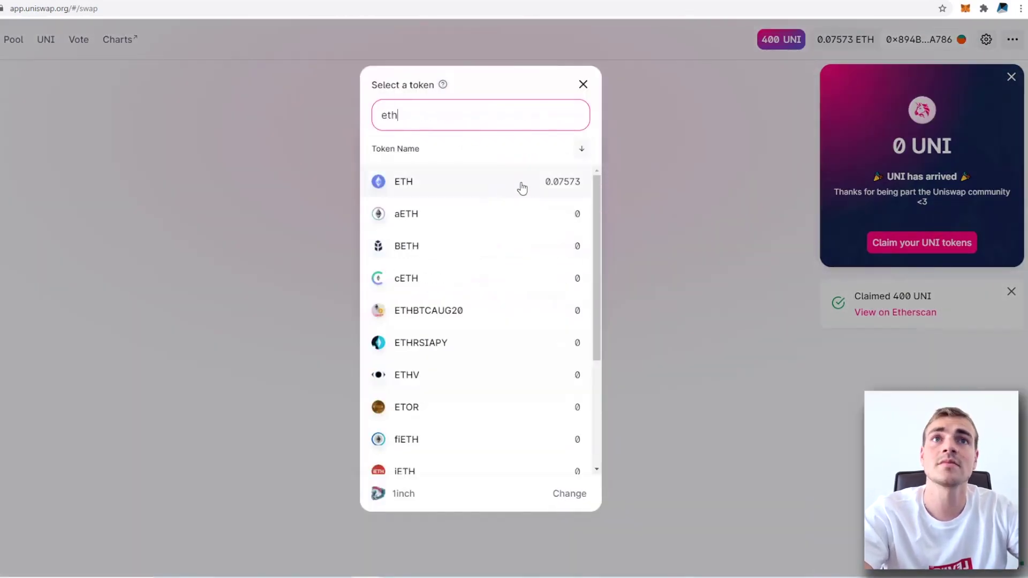
click(505, 183)
click(499, 161)
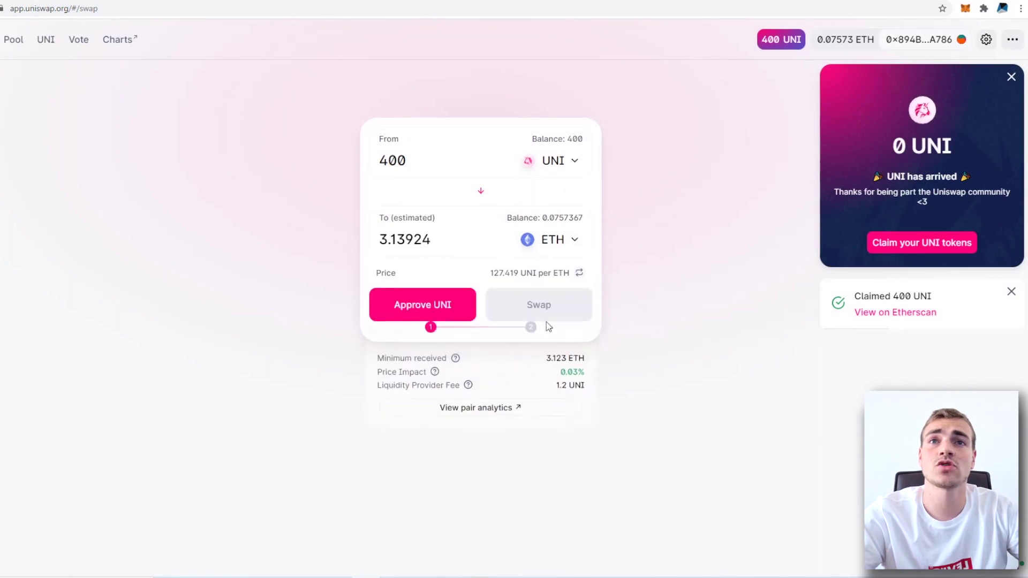
double_click(451, 242)
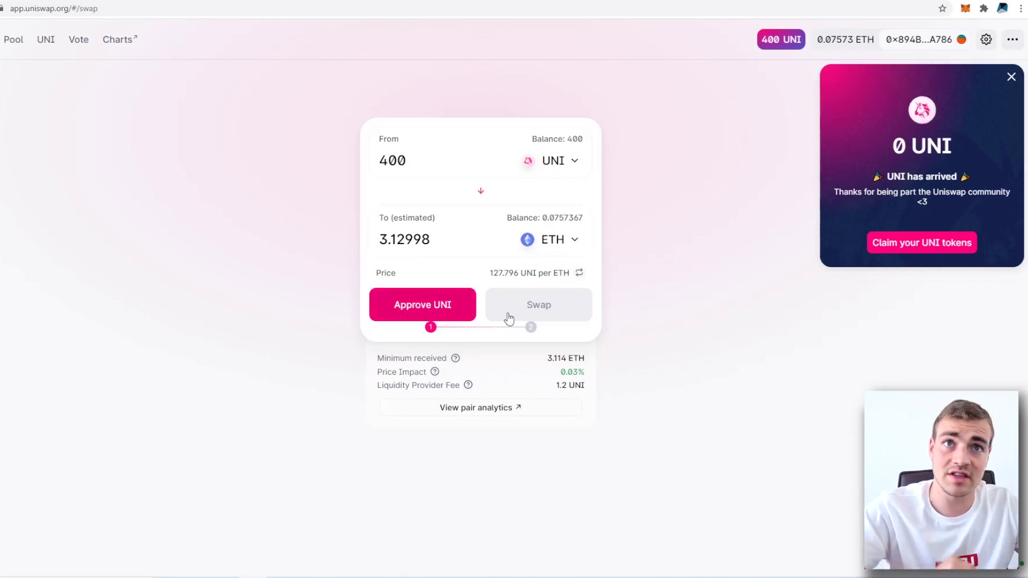
Look through the assets available in MetaMask's send form, cancel the transfer and examine the account's asset list
click(918, 40)
click(926, 38)
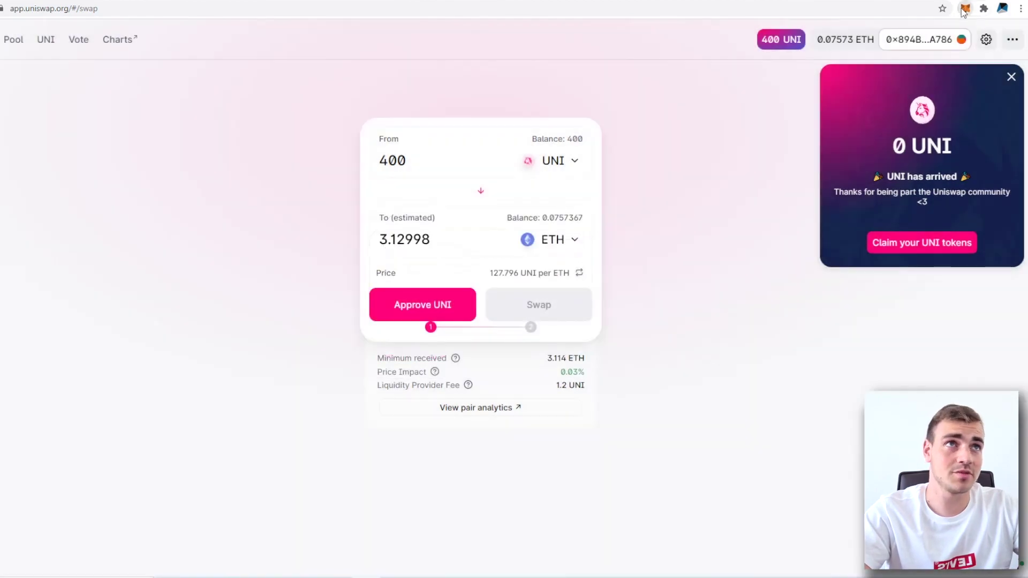
click(964, 9)
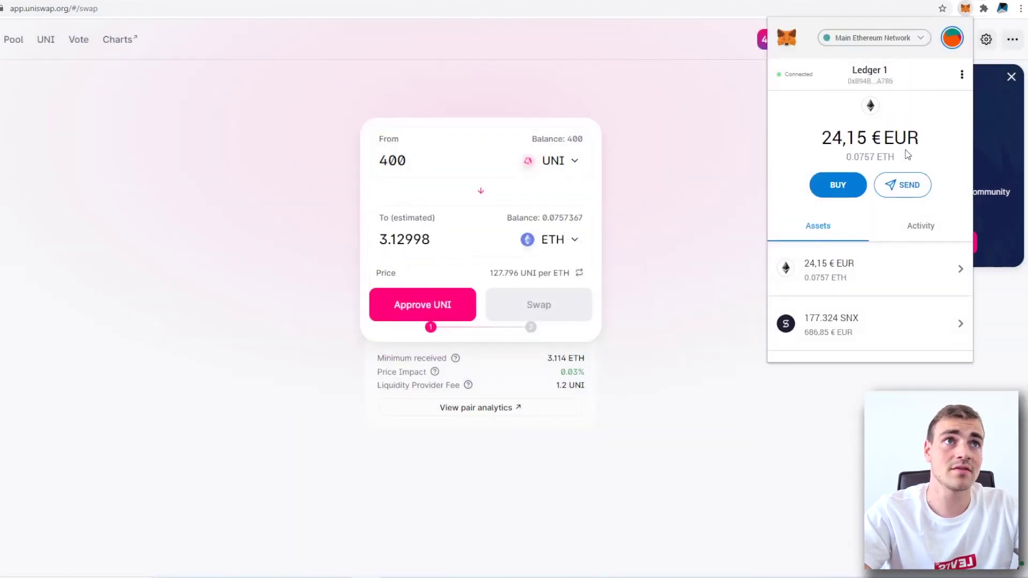
click(913, 192)
click(913, 188)
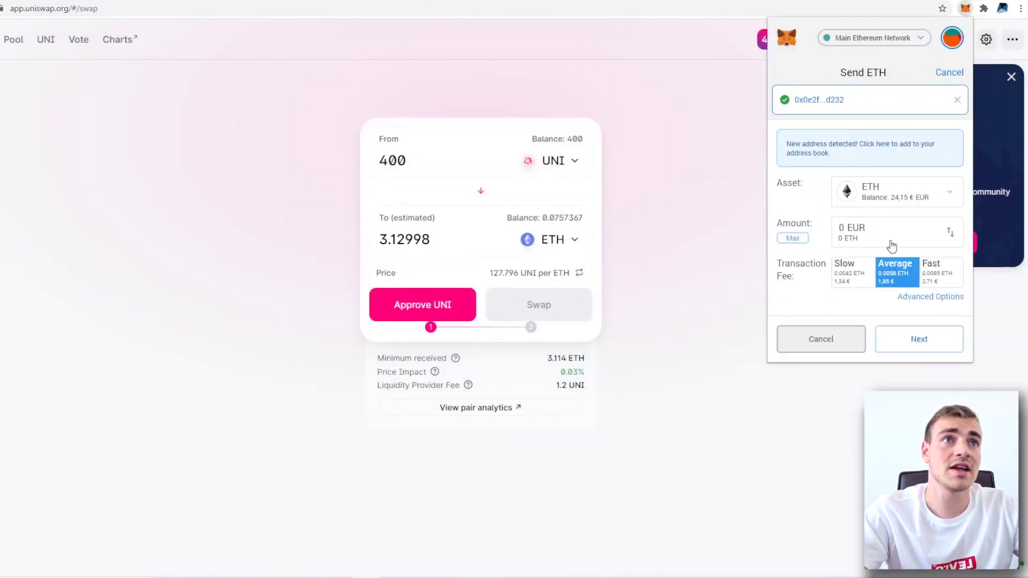
click(876, 198)
click(876, 200)
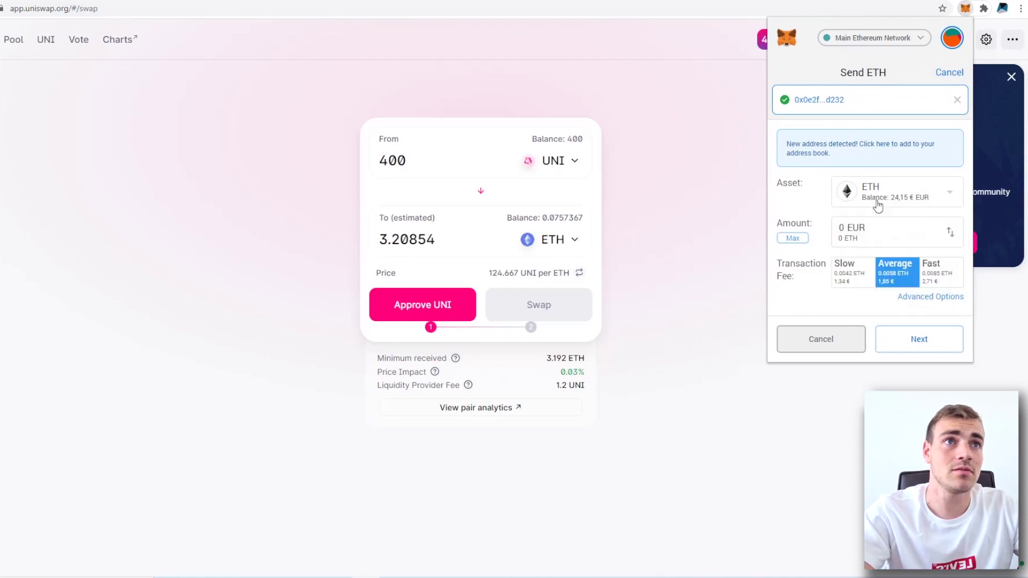
click(878, 207)
scroll(904, 262, down, 3)
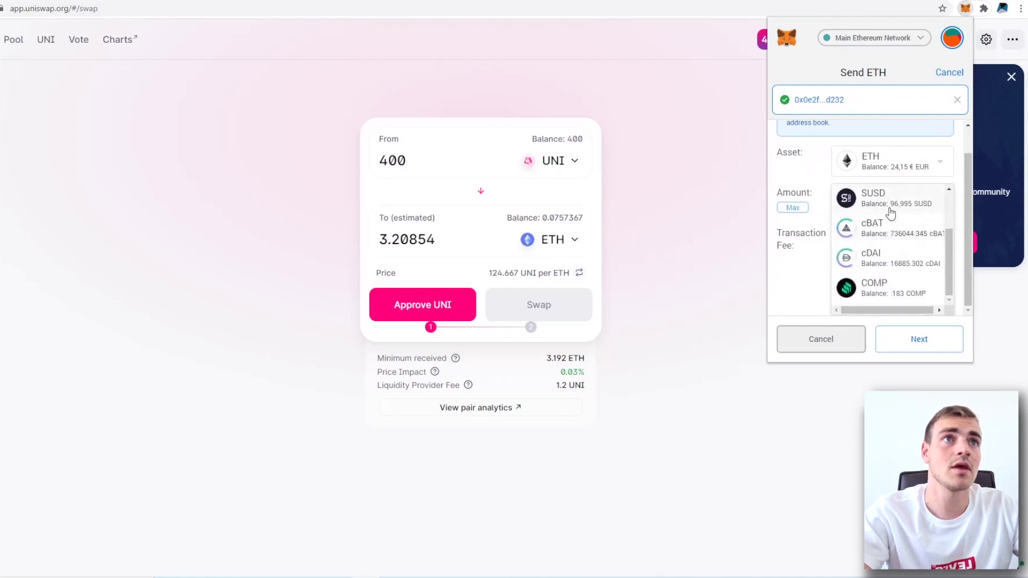
click(885, 174)
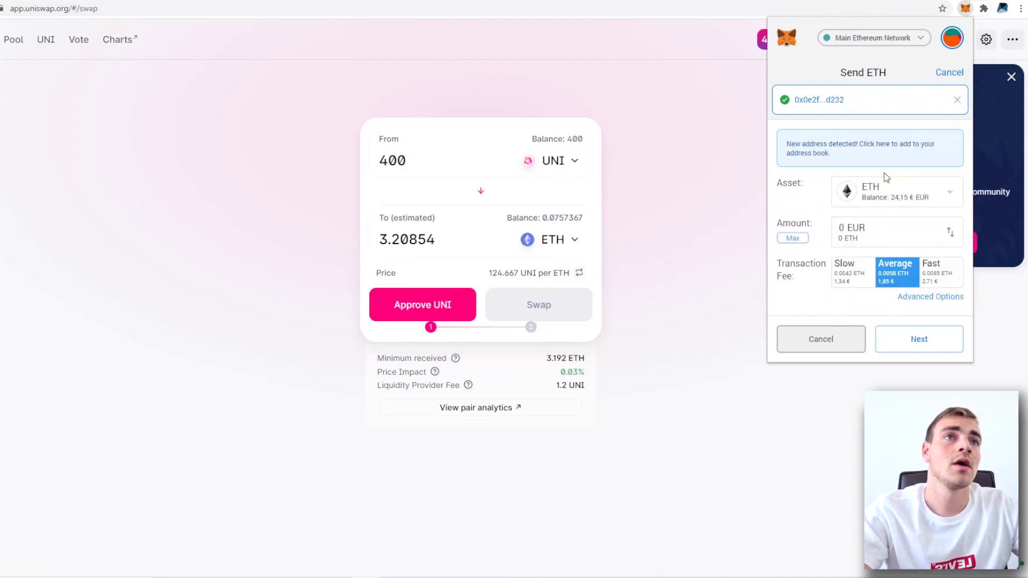
click(858, 337)
scroll(919, 268, down, 5)
scroll(905, 297, up, 5)
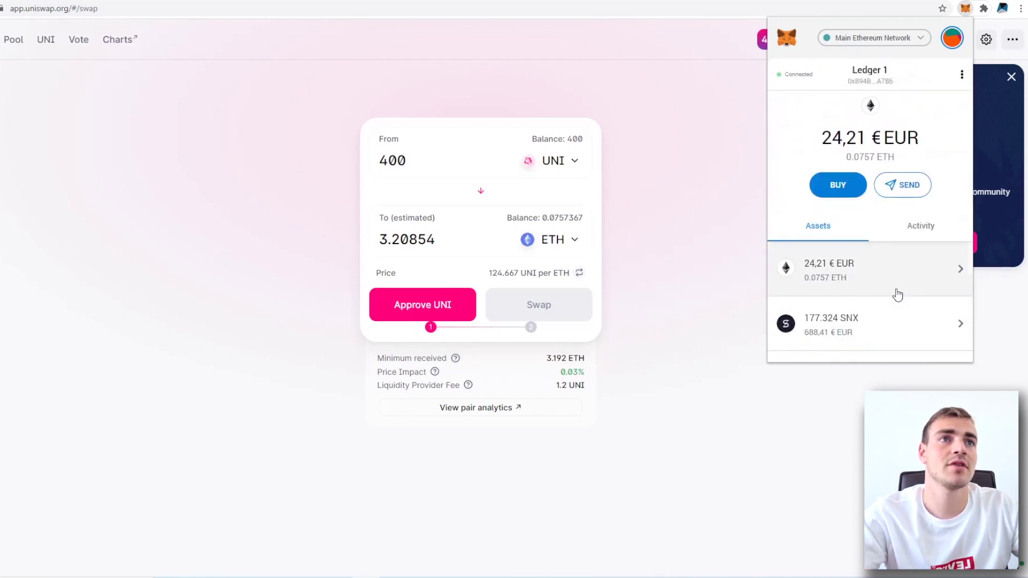
Search MetaMask's addable tokens for UNI, look through the results and open the custom token form
scroll(894, 289, down, 5)
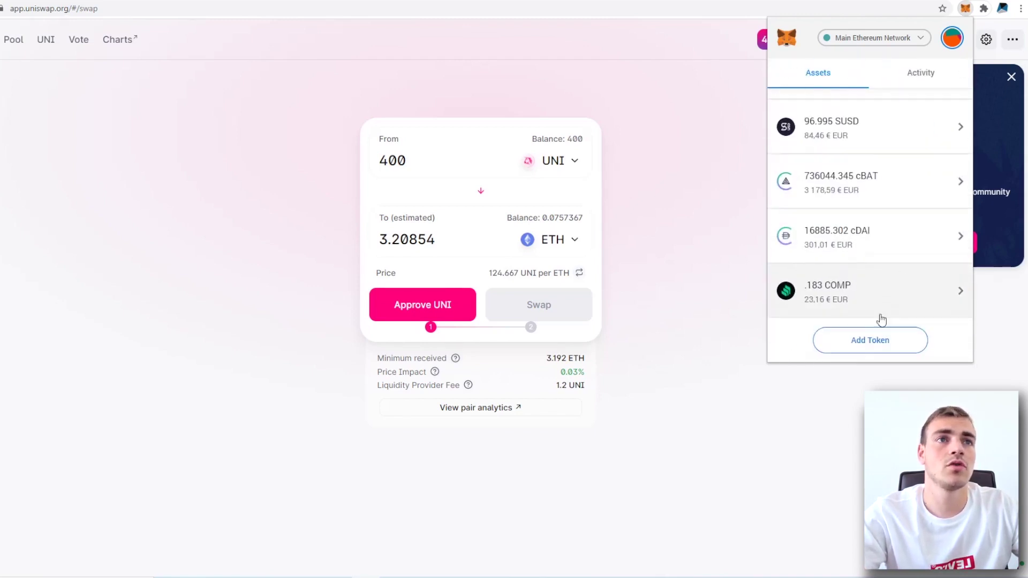
click(860, 348)
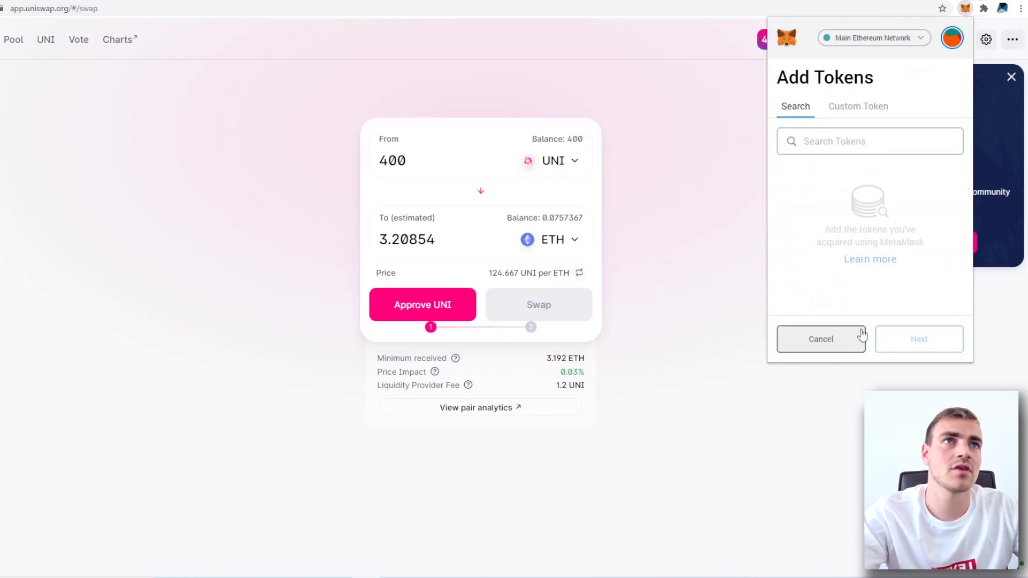
click(839, 140)
text(UNI)
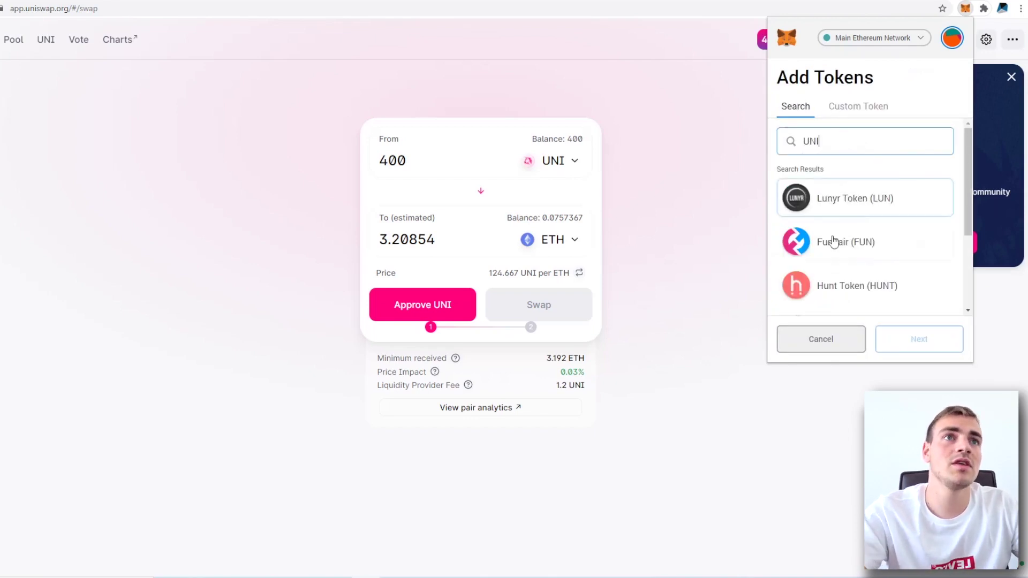
scroll(885, 252, down, 3)
scroll(884, 251, up, 3)
click(862, 107)
click(820, 163)
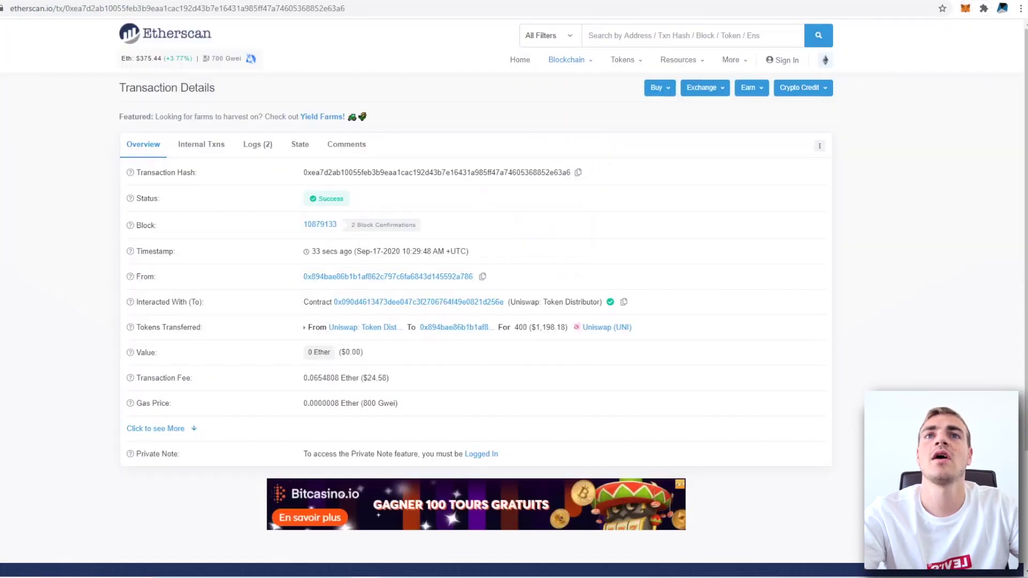
On Etherscan, open the Uniswap (UNI) token page from the claim transaction and copy the token's contract address
click(600, 330)
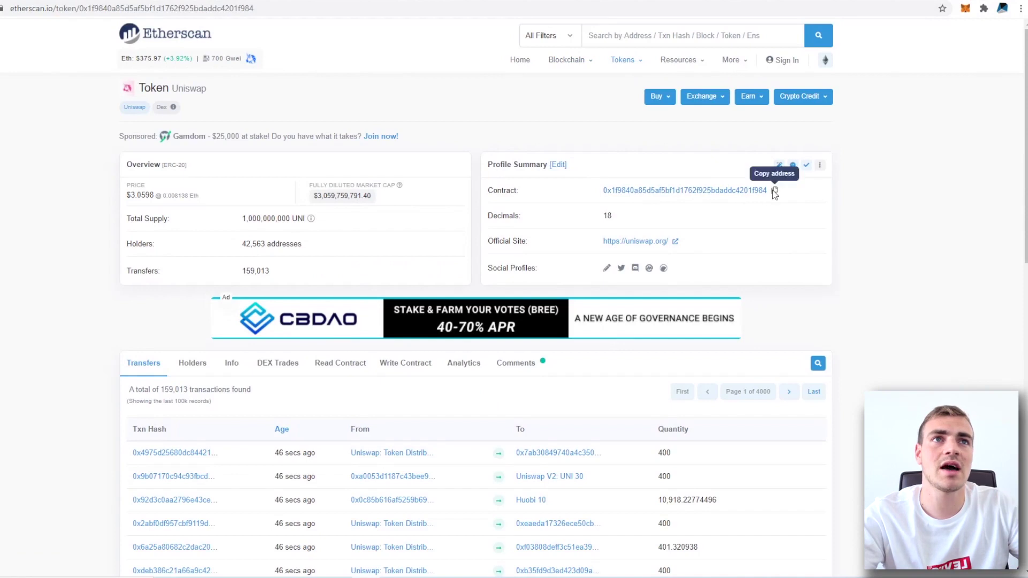
drag(583, 192, 808, 203)
key(ctrl+c)
click(780, 189)
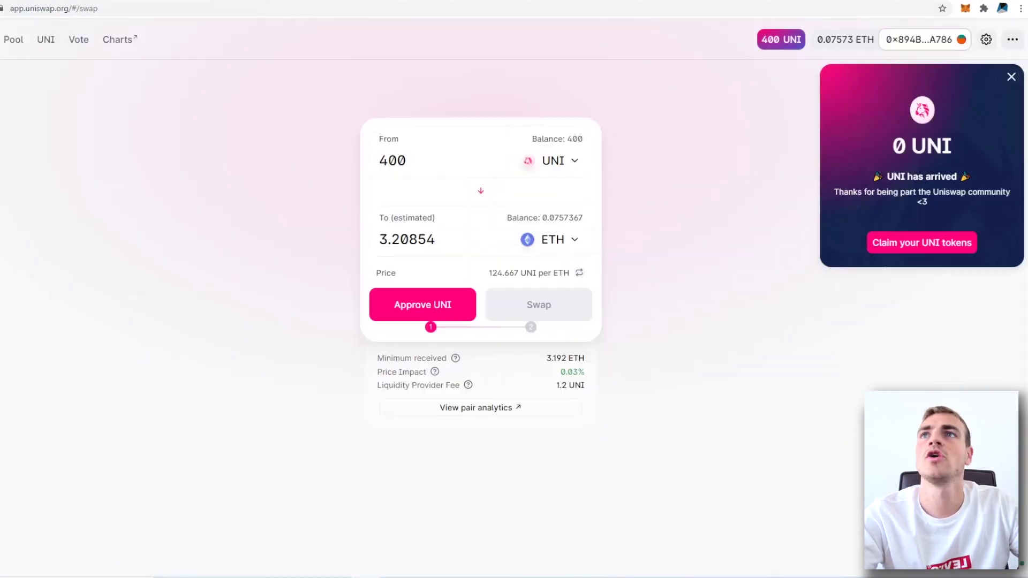
Return to Uniswap, view the connected account's recent transactions and close the account dialog
click(939, 45)
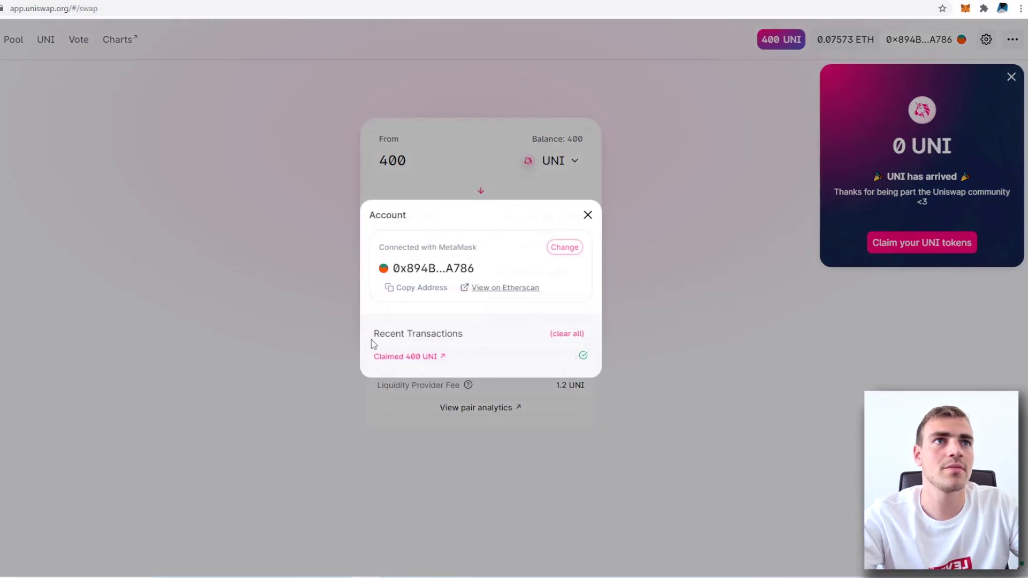
click(587, 215)
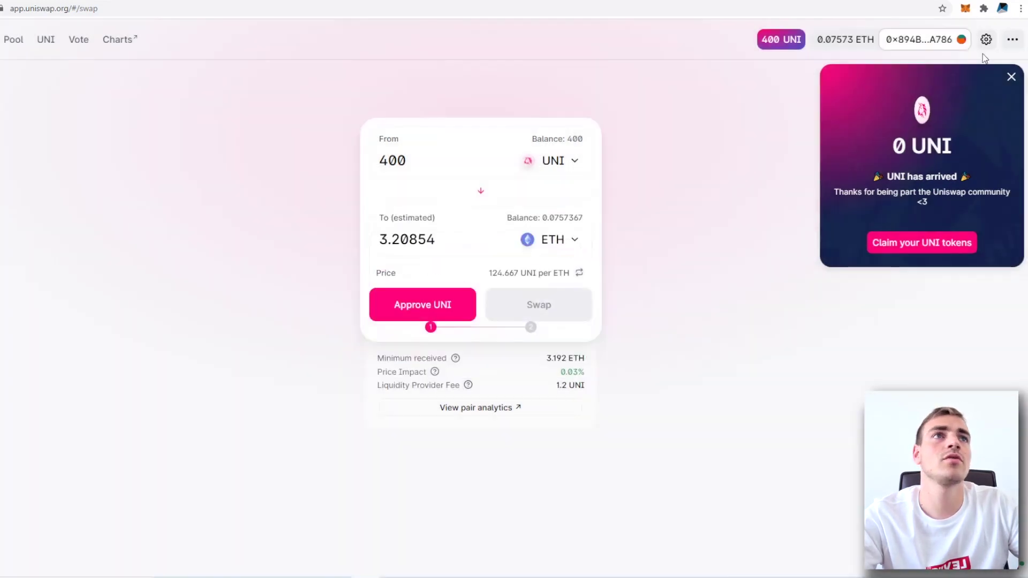
drag(878, 155, 955, 152)
Add UNI to MetaMask as a custom token using the copied contract address
click(966, 9)
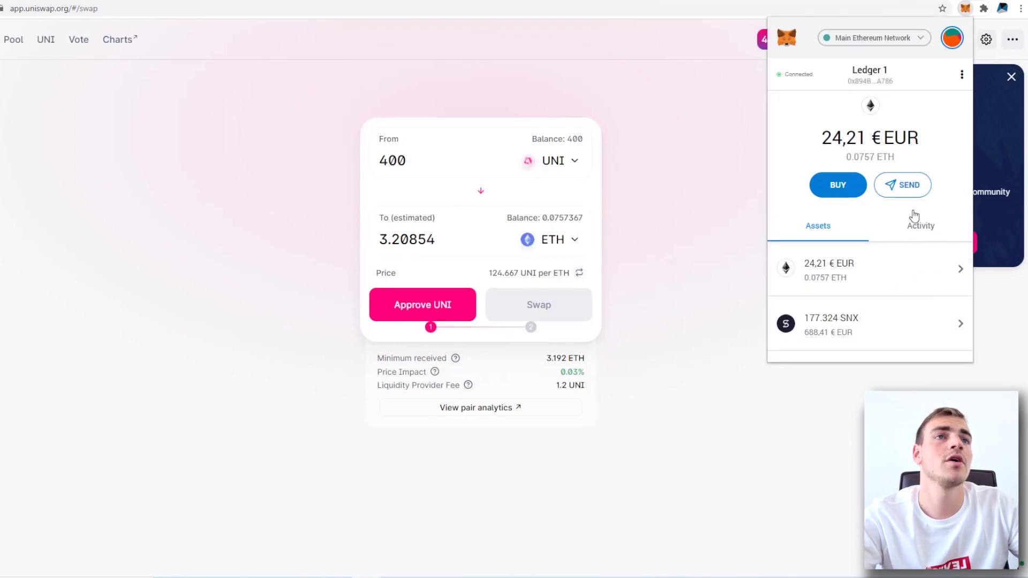
scroll(899, 289, down, 5)
click(867, 346)
click(848, 141)
key(ctrl+v)
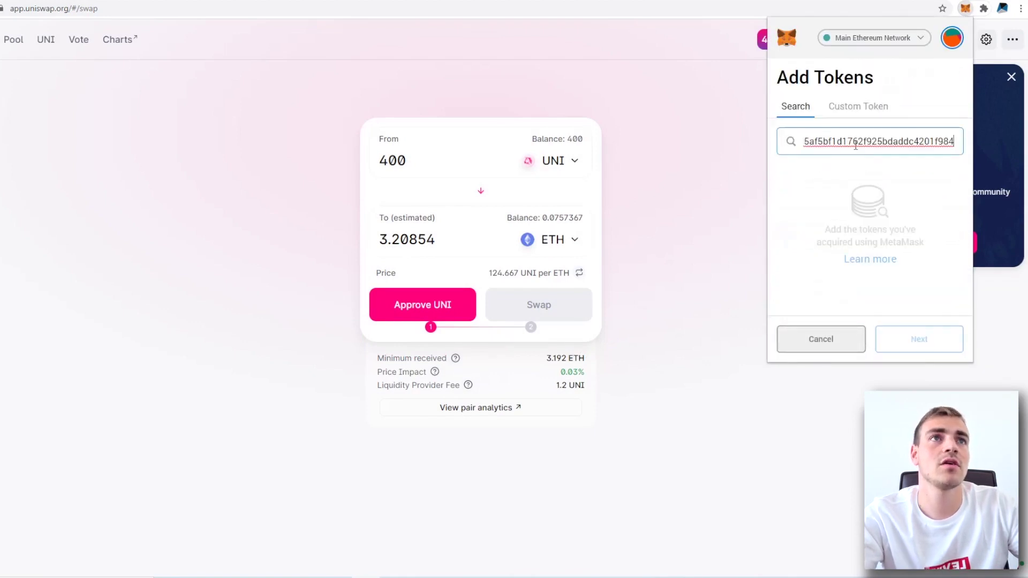
click(878, 110)
click(856, 157)
key(ctrl+v)
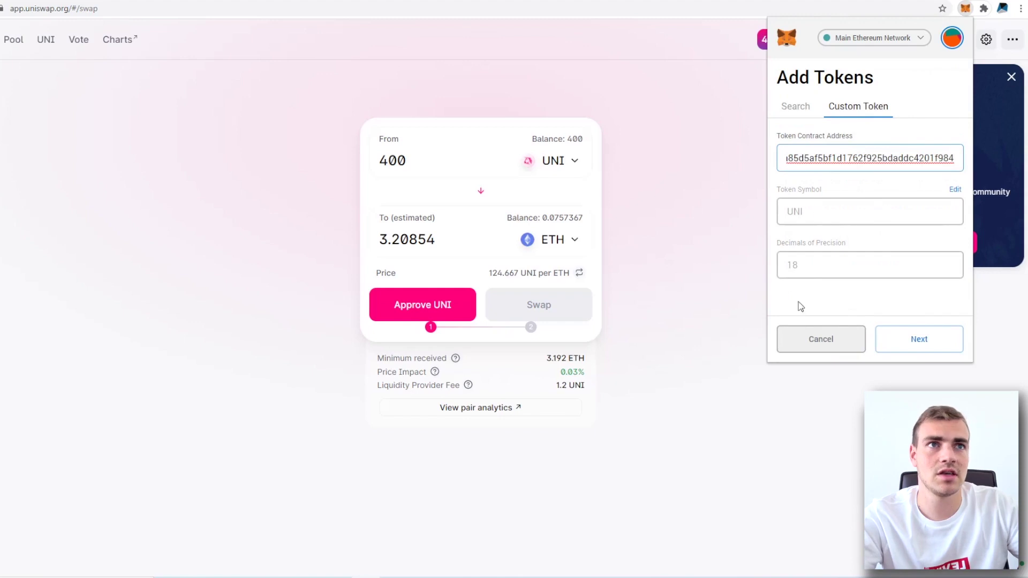
click(919, 328)
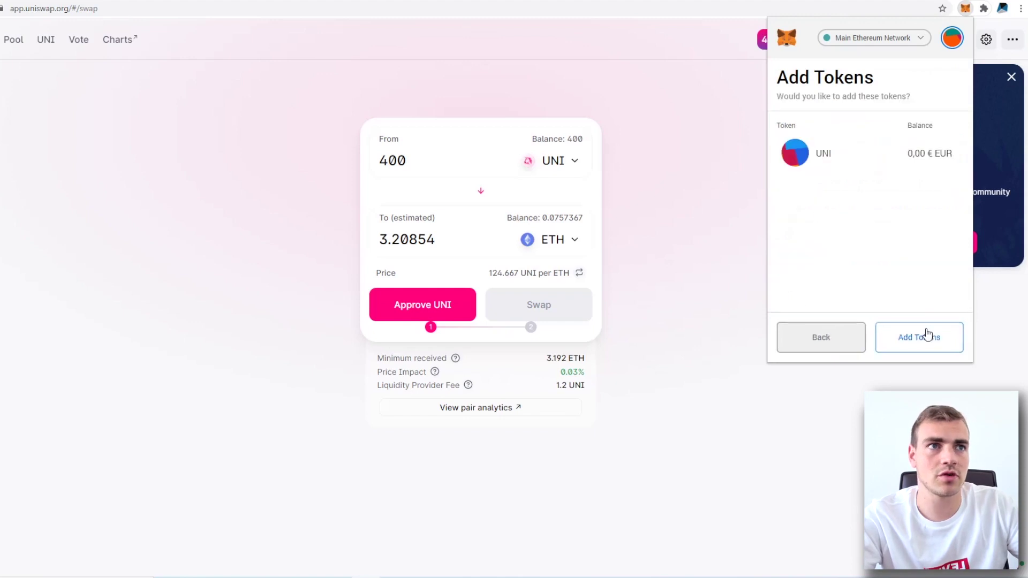
click(879, 344)
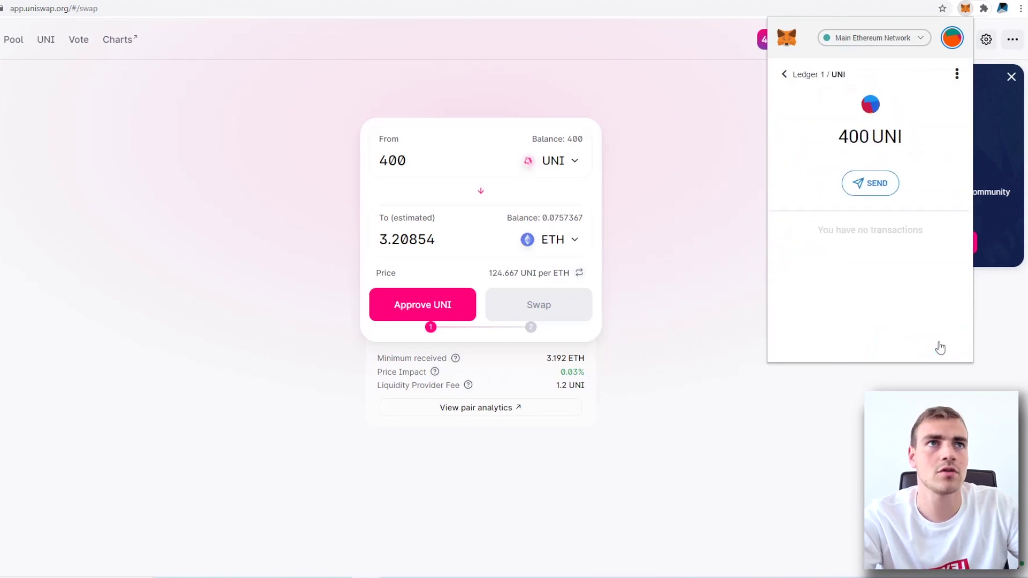
Prepare a MetaMask transfer of the maximum 400 UNI to the recipient's pasted wallet address
click(871, 190)
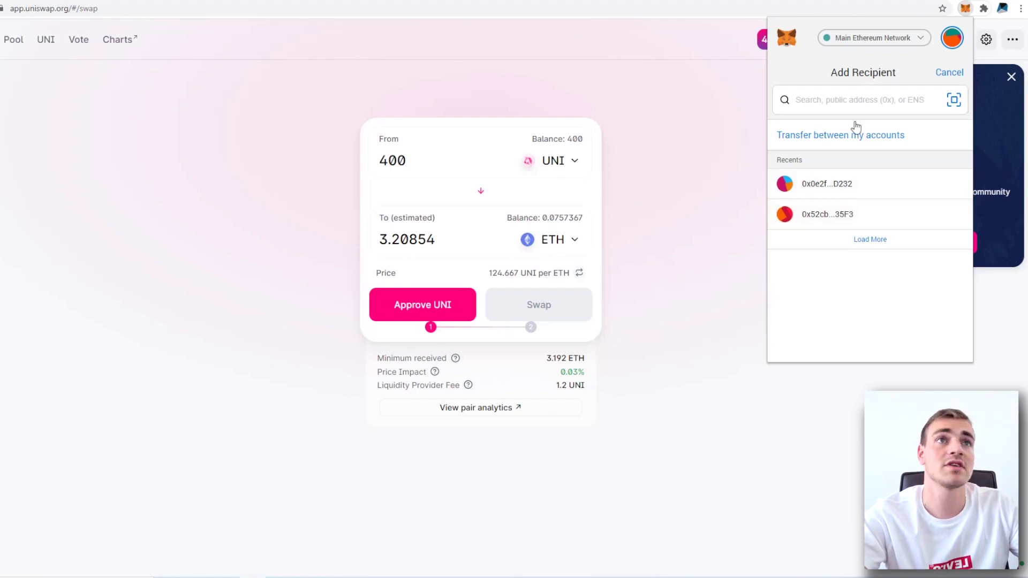
key(ctrl+v)
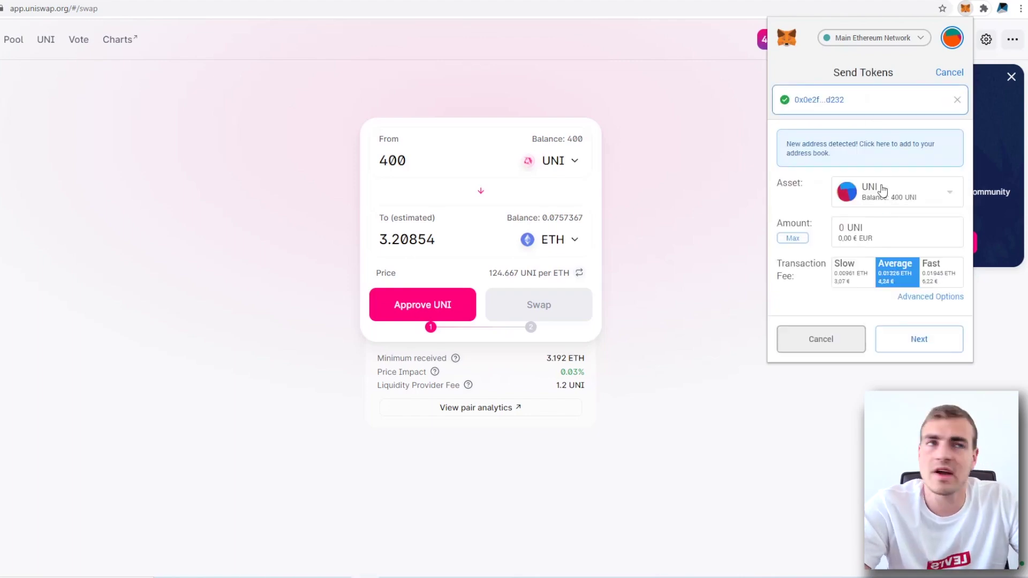
click(793, 239)
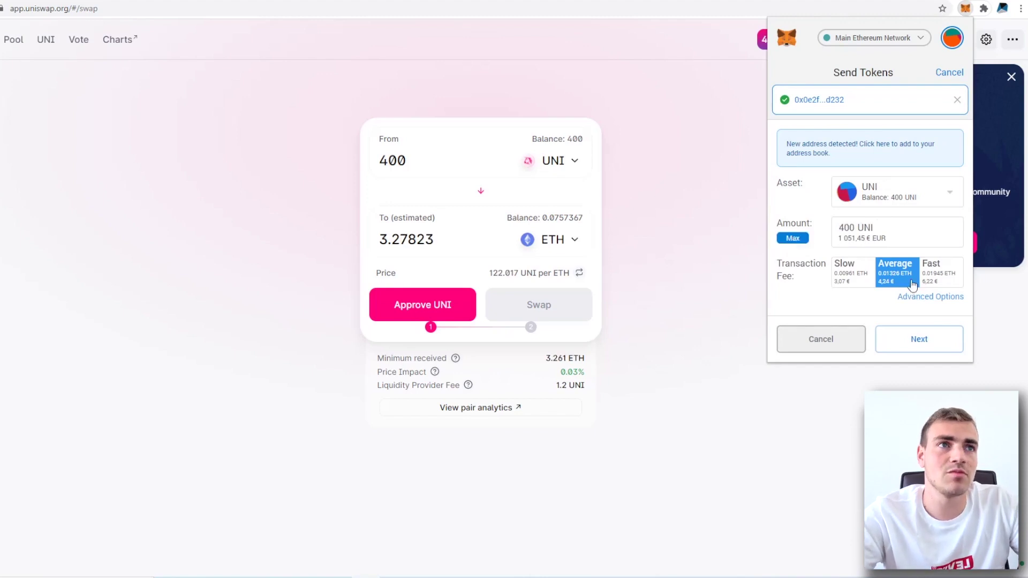
Set the UNI transfer's gas price to 750 GWEI, save the custom gas settings and confirm the transfer
click(945, 277)
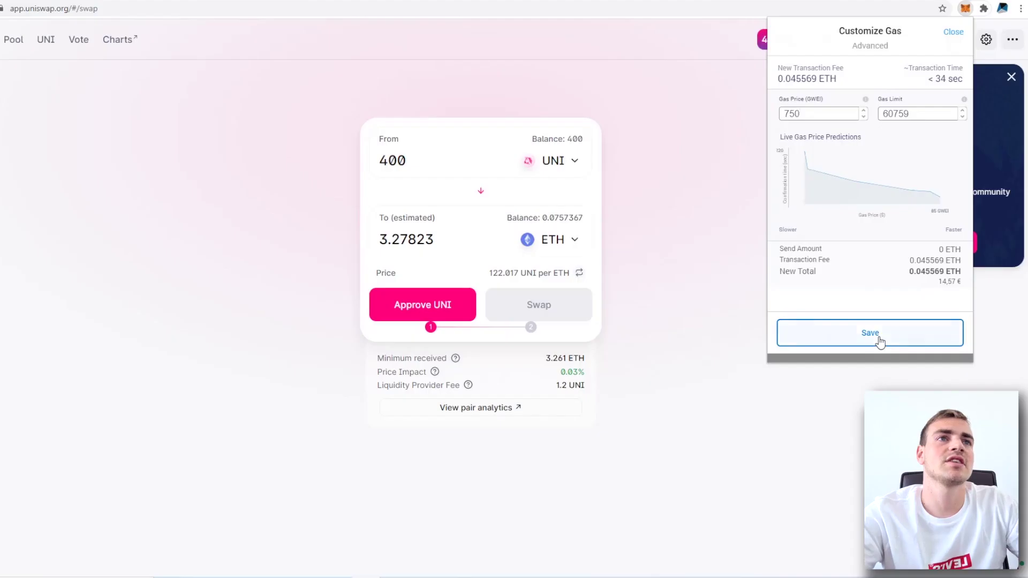
click(880, 341)
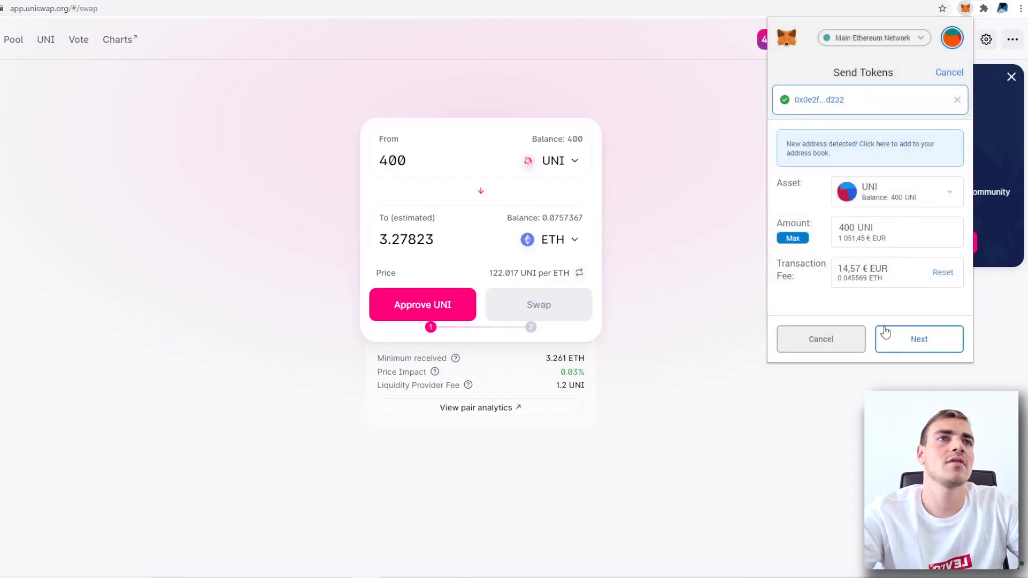
click(919, 340)
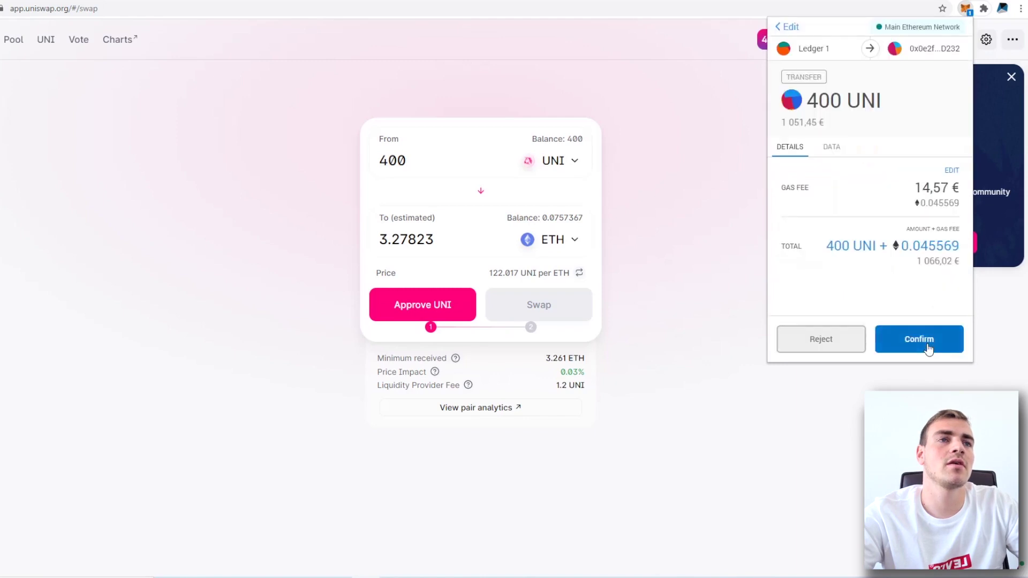
click(919, 339)
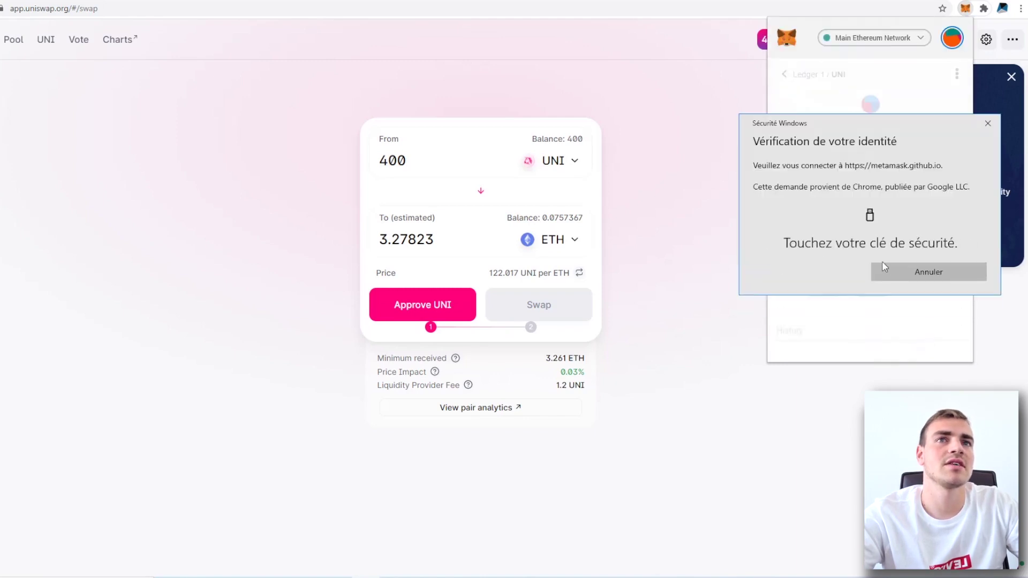